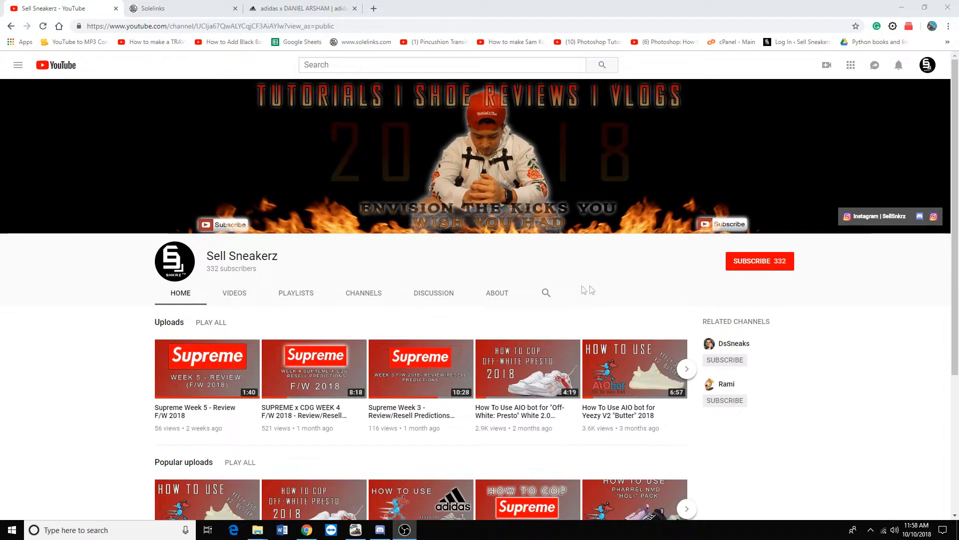
- Look over the Sell Sneakerz channel page, and examine the Daniel Arsham x adidas Futurecraft 4D release details and retailers on Solelinks
scroll(827, 325, down, 4)
scroll(832, 351, up, 3)
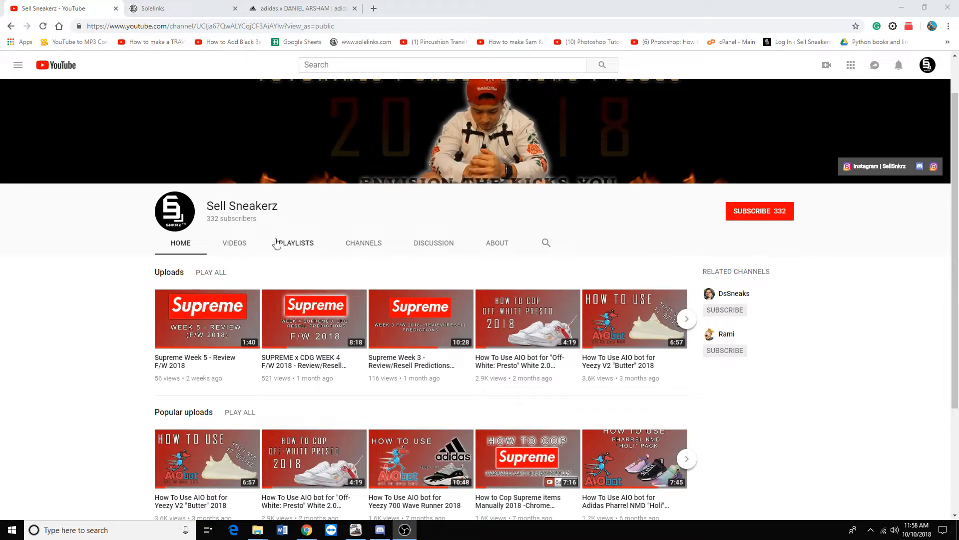
click(165, 7)
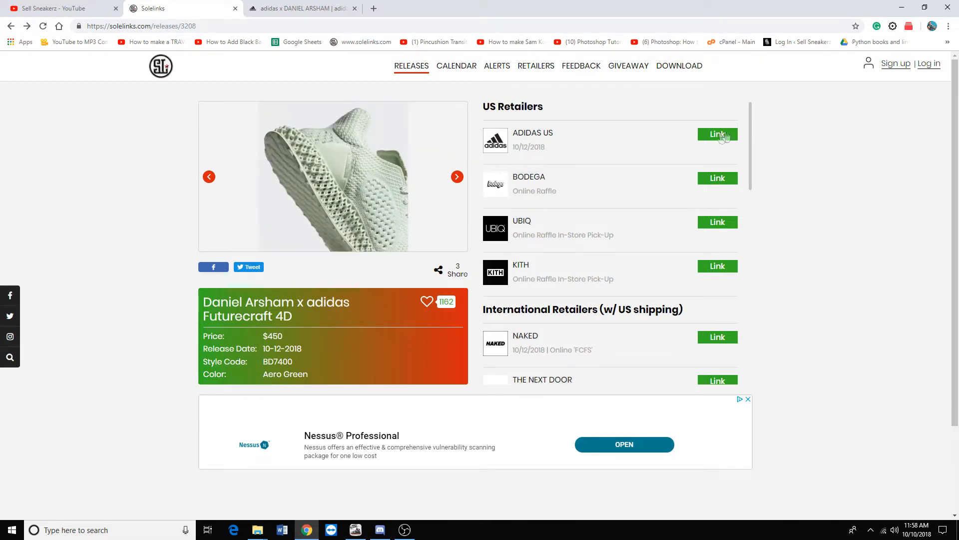
mouse_move(752, 144)
mouse_down()
mouse_move(743, 285)
mouse_move(739, 155)
mouse_up()
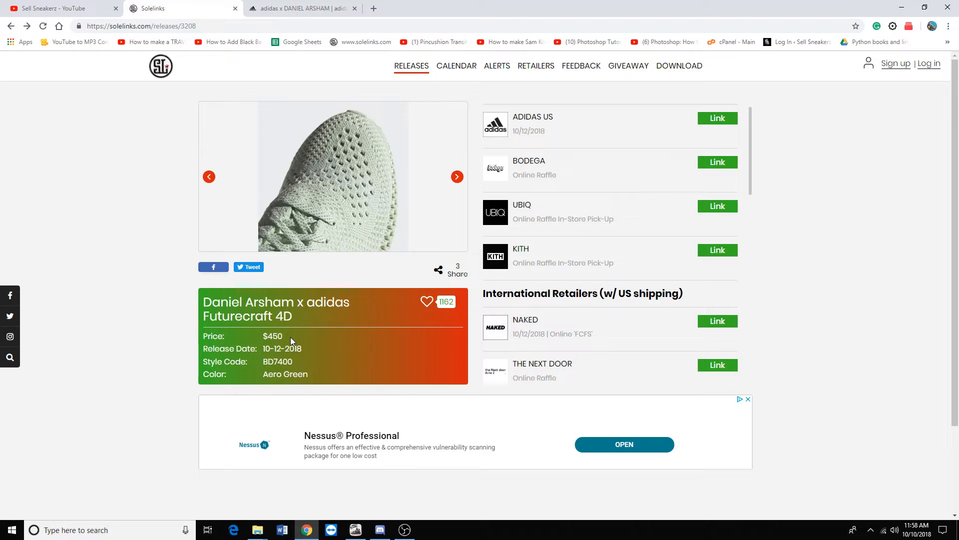
double_click(265, 361)
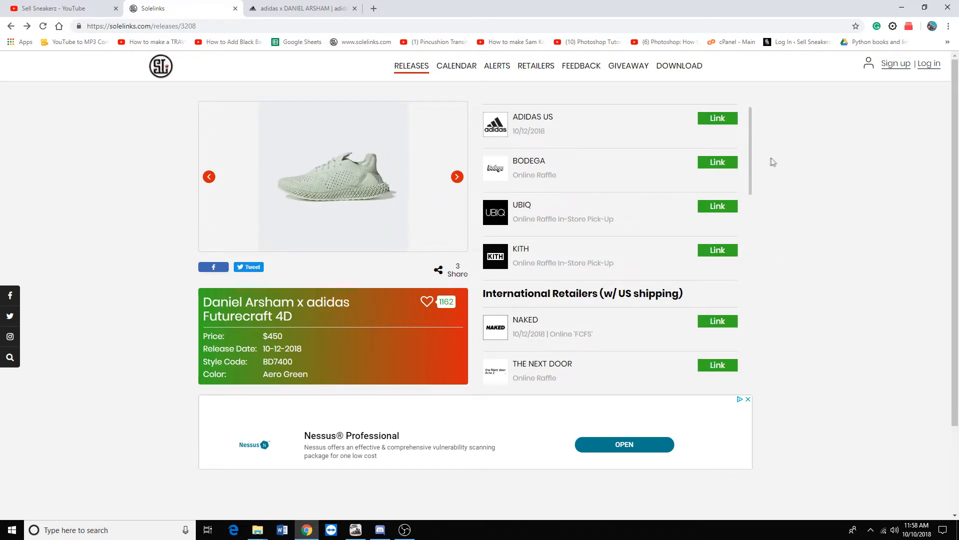
mouse_move(751, 161)
mouse_down()
mouse_move(739, 285)
mouse_move(752, 145)
mouse_up()
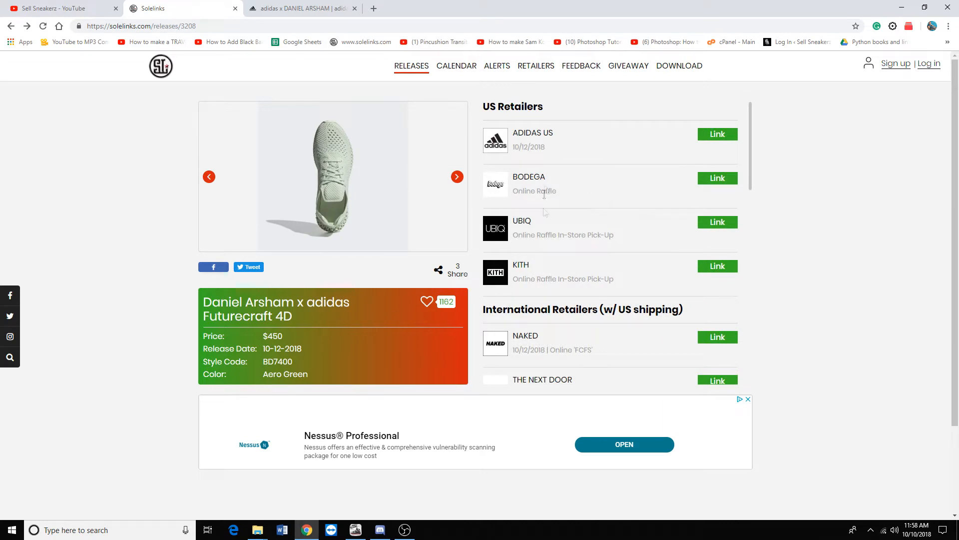
- Switch to AIO Bot and check whether the installed version is current
click(359, 528)
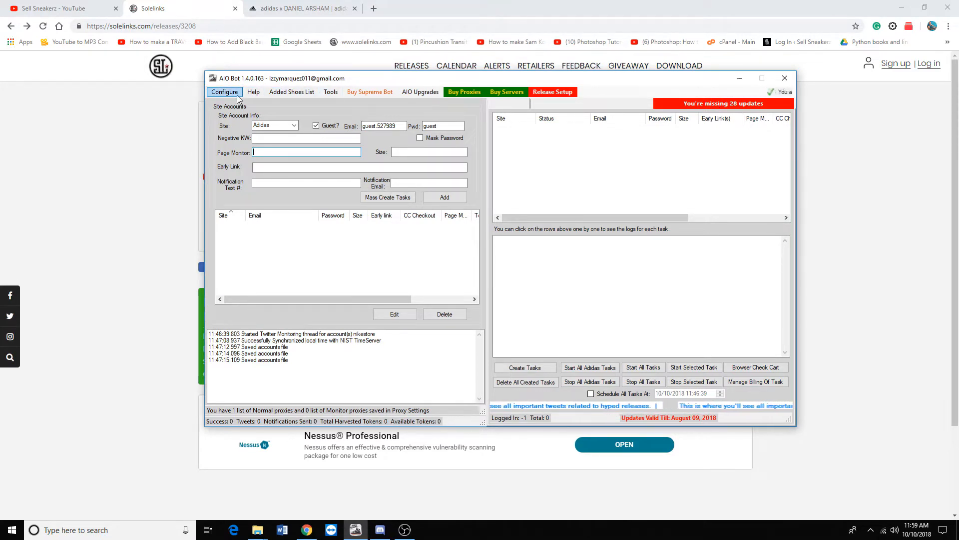
mouse_move(784, 94)
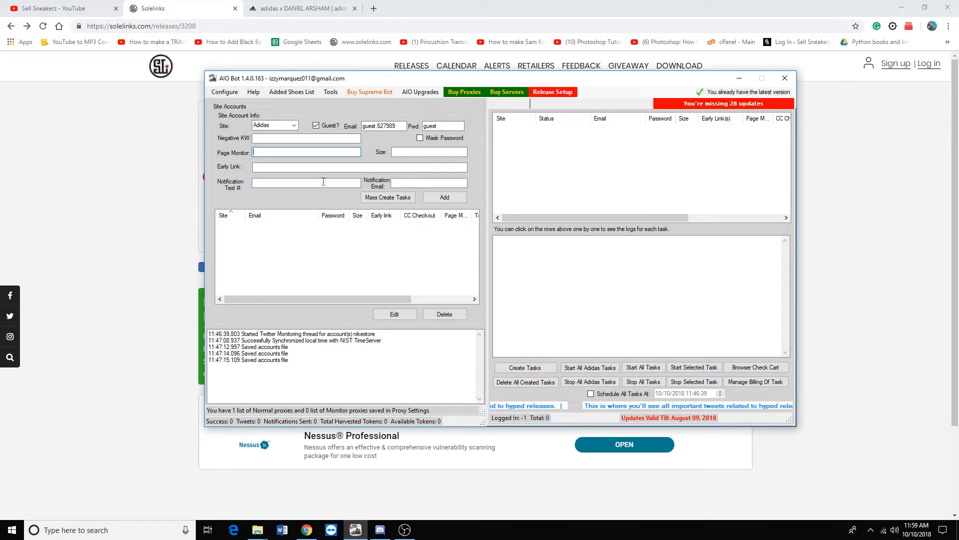
- Switch to the browser and copy the web address of the adidas x Daniel Arsham page
click(133, 196)
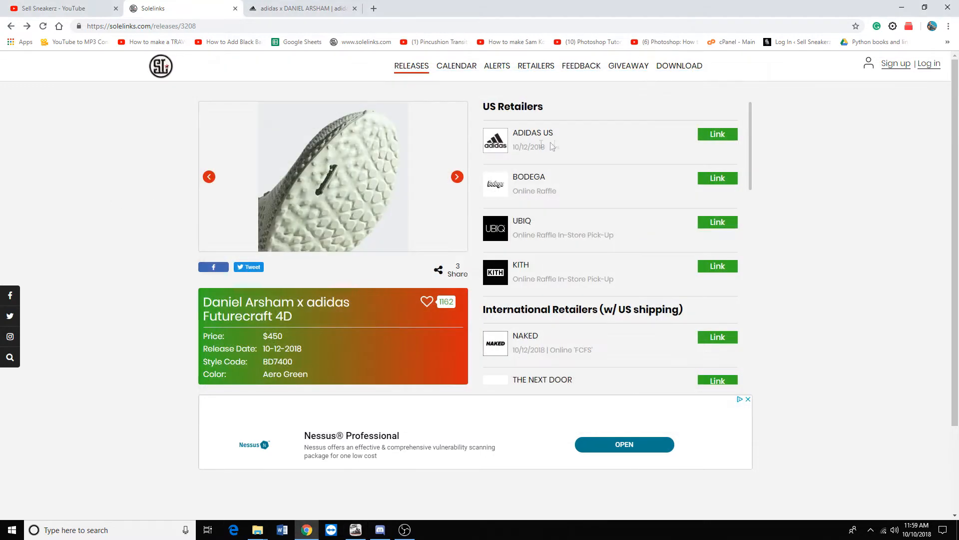
click(310, 8)
click(325, 25)
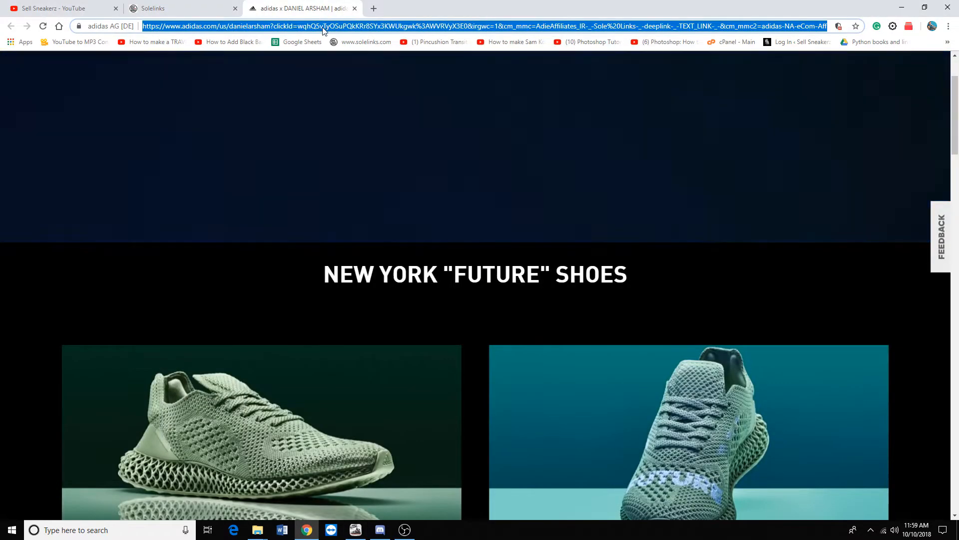
right_click(325, 25)
click(372, 82)
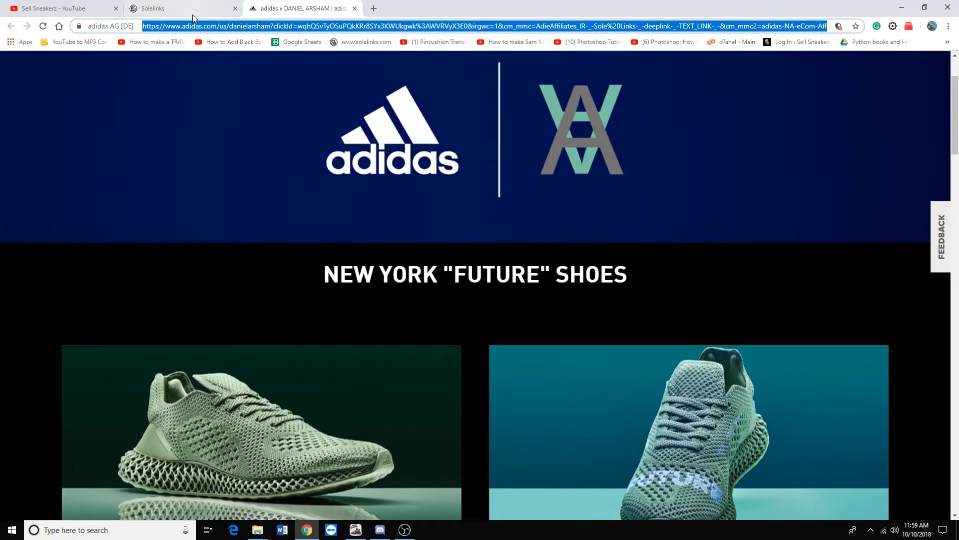
click(194, 14)
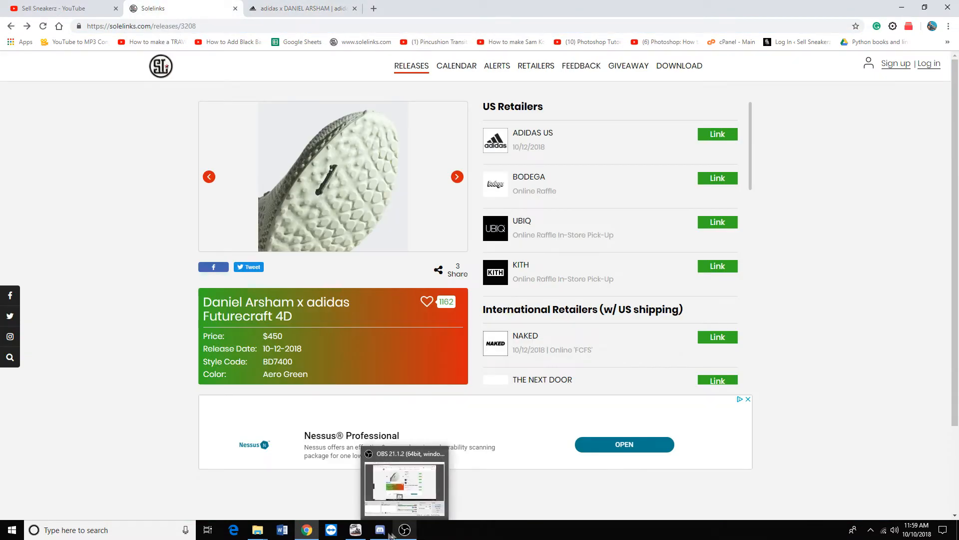
- Switch to AIO Bot, enter XXX as the negative keyword and choose Adidas as the site
click(355, 530)
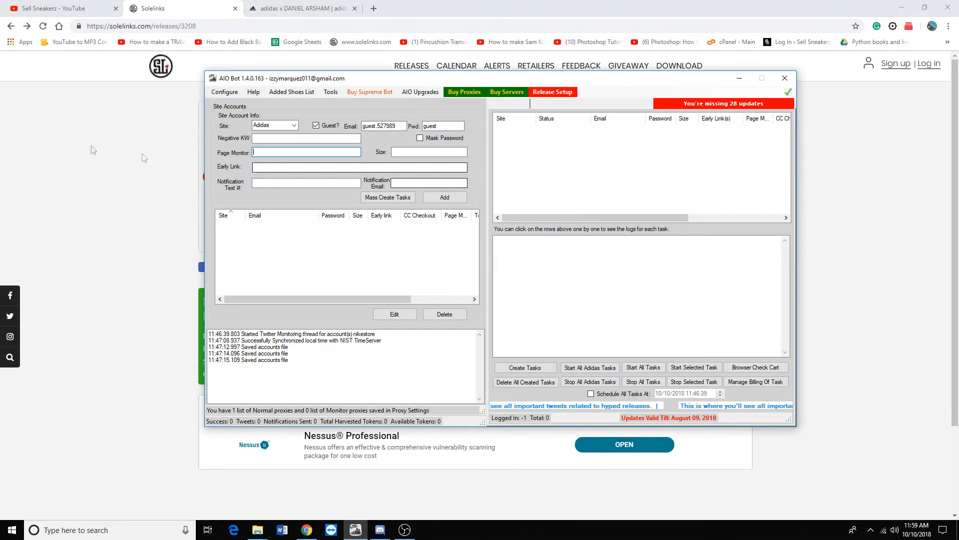
click(274, 138)
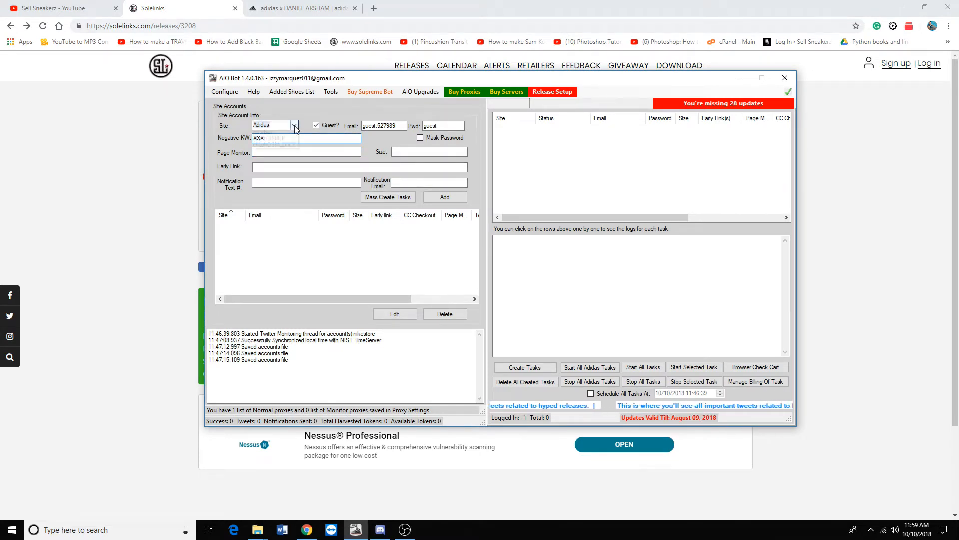
click(294, 125)
click(286, 135)
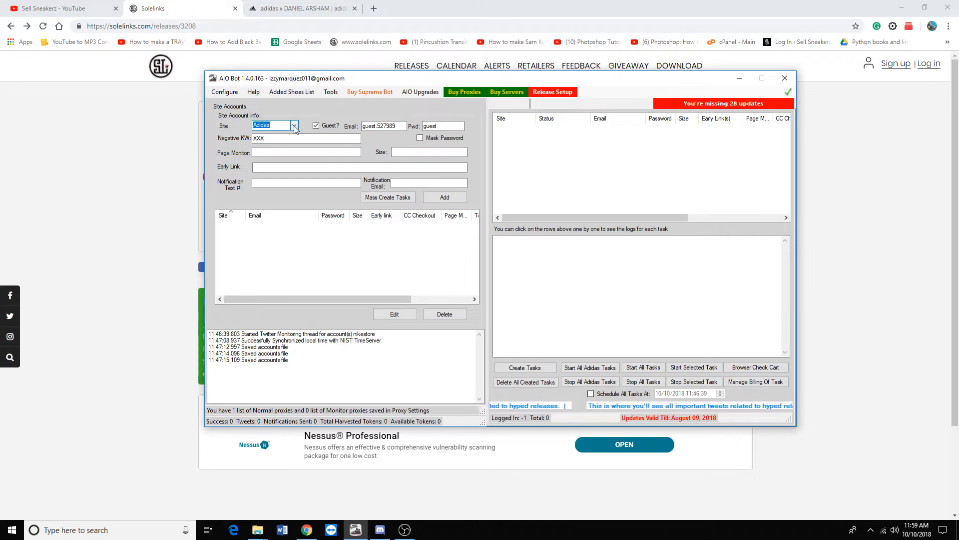
click(294, 125)
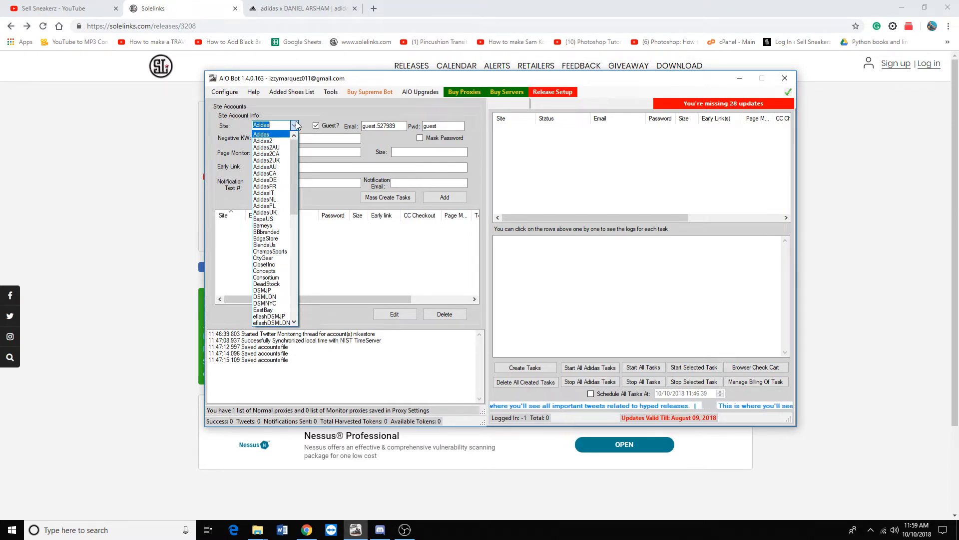
click(299, 116)
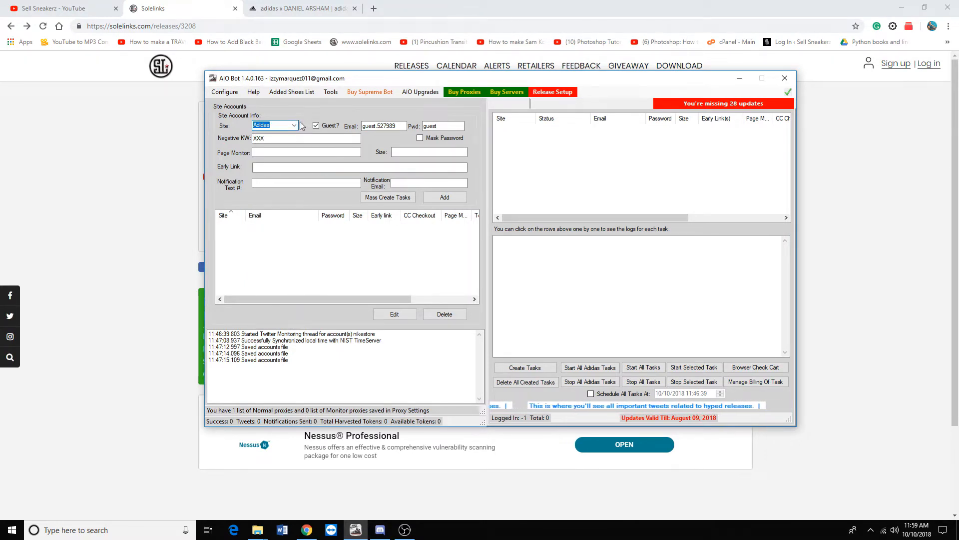
click(295, 125)
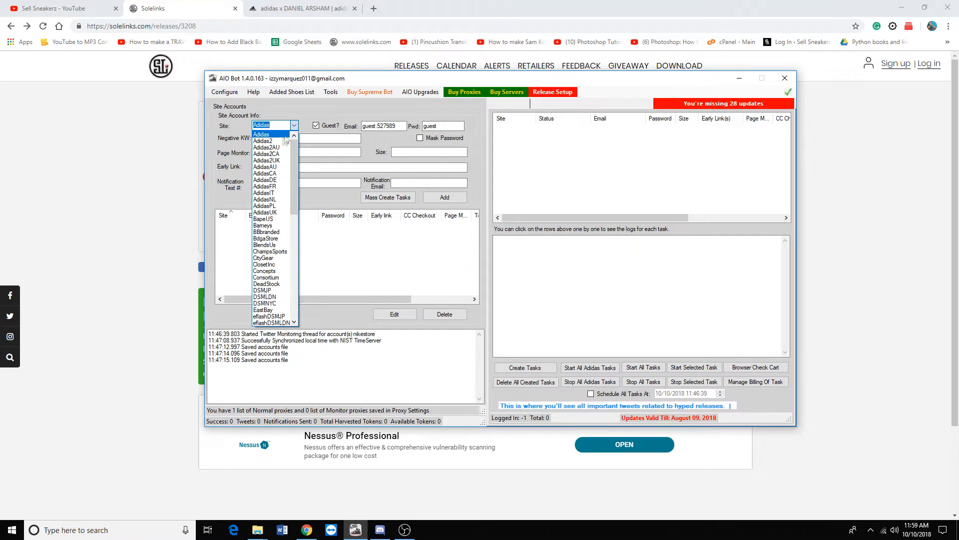
click(300, 119)
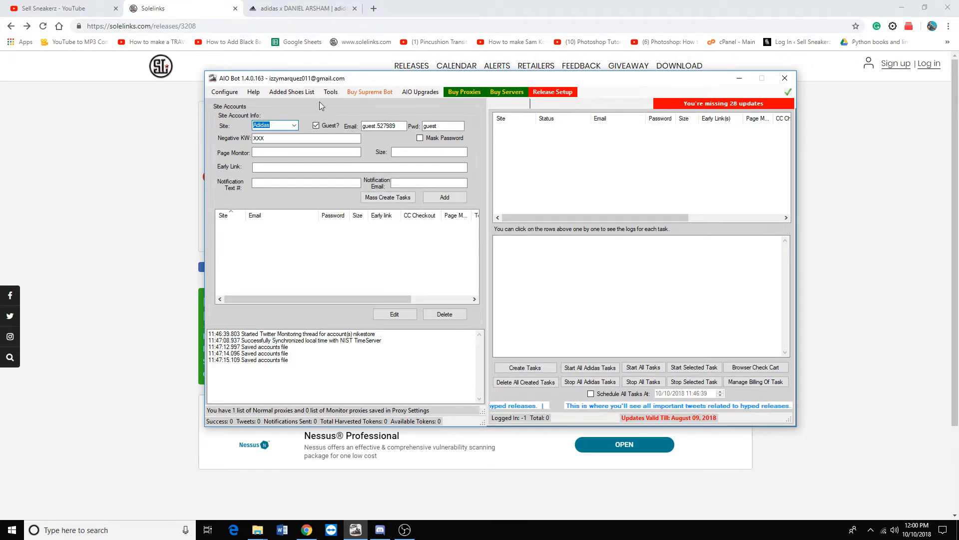
- Paste the copied adidas page address as the early link and set the size to 8.5
click(298, 153)
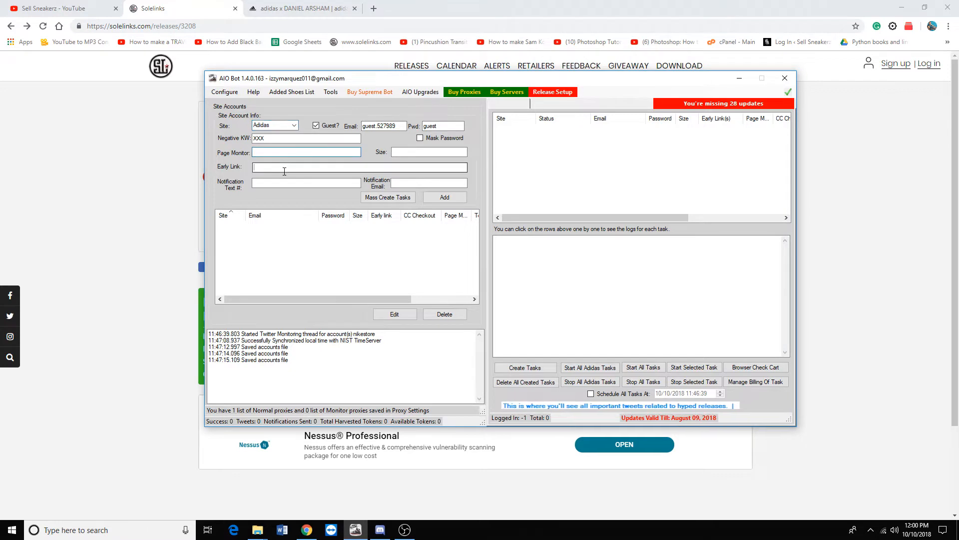
click(294, 167)
key(ctrl+v)
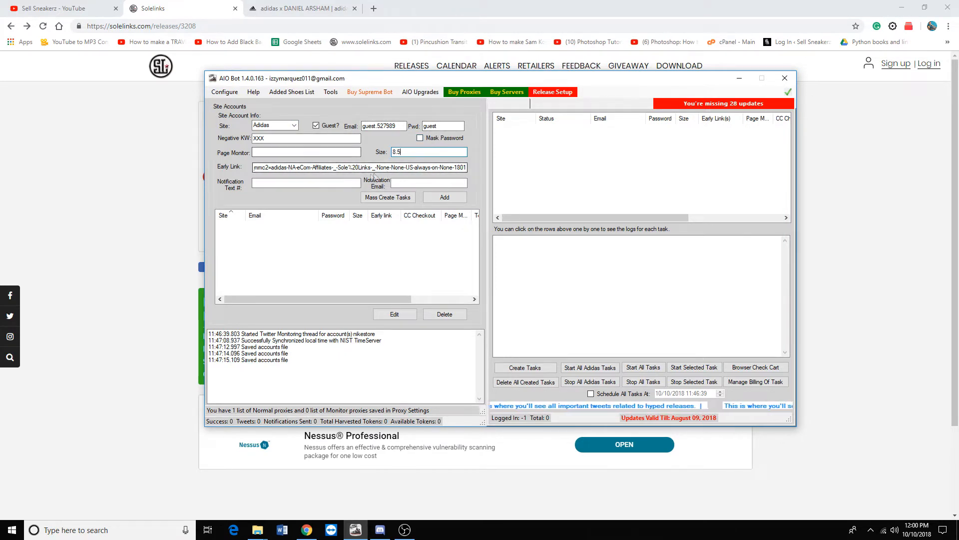
mouse_move(301, 170)
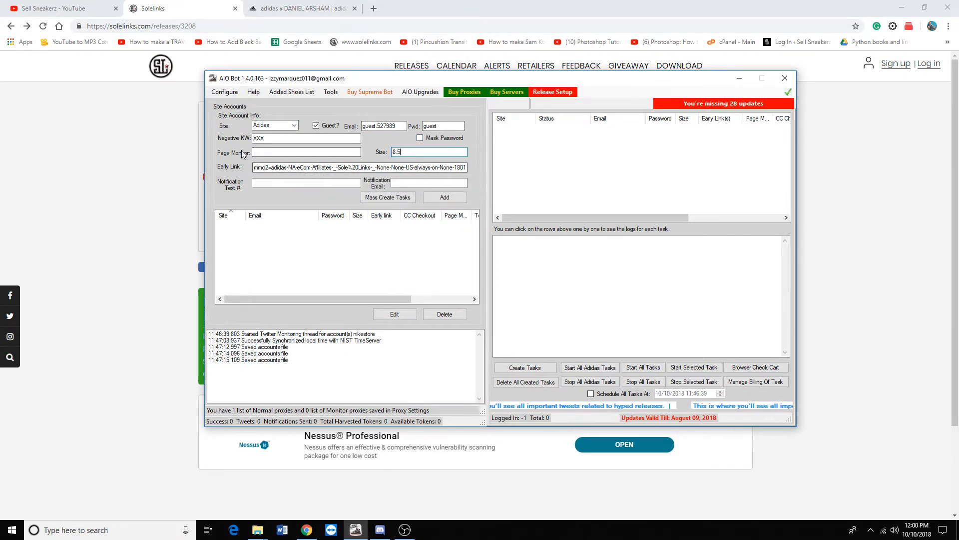
click(264, 128)
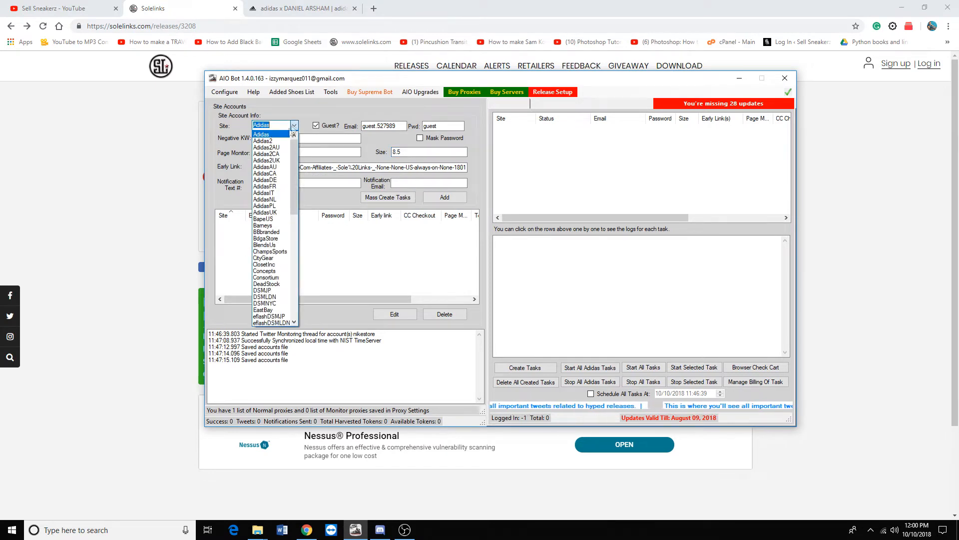
click(298, 129)
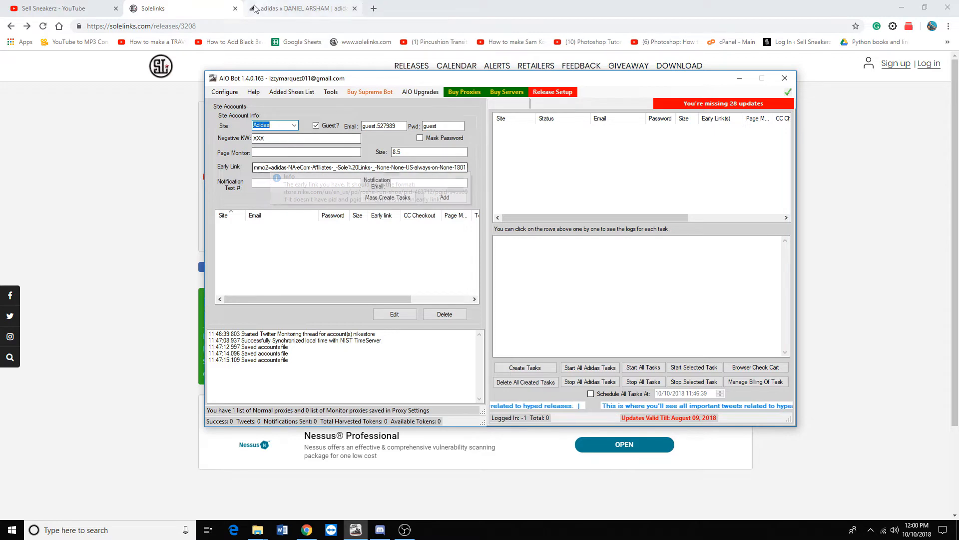
click(270, 11)
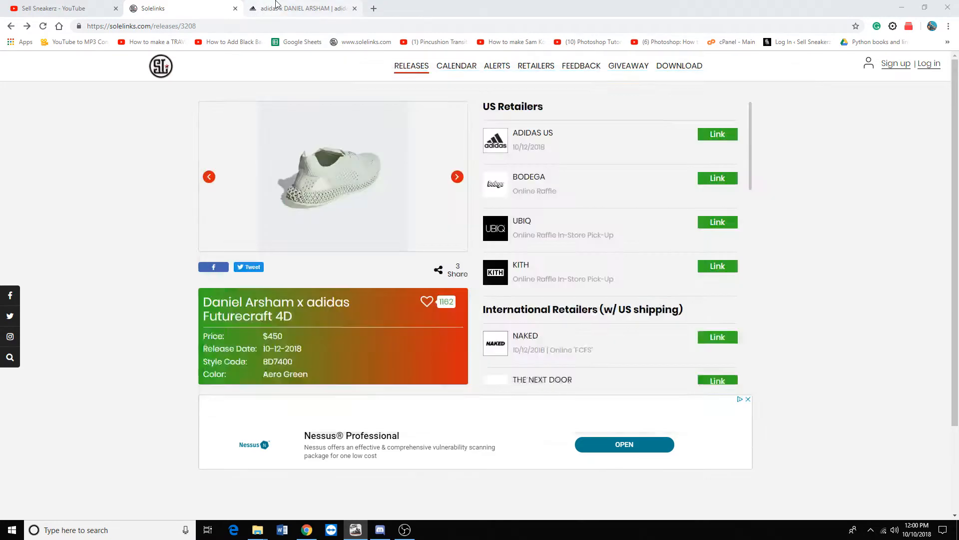
click(207, 8)
click(286, 10)
click(182, 9)
click(356, 529)
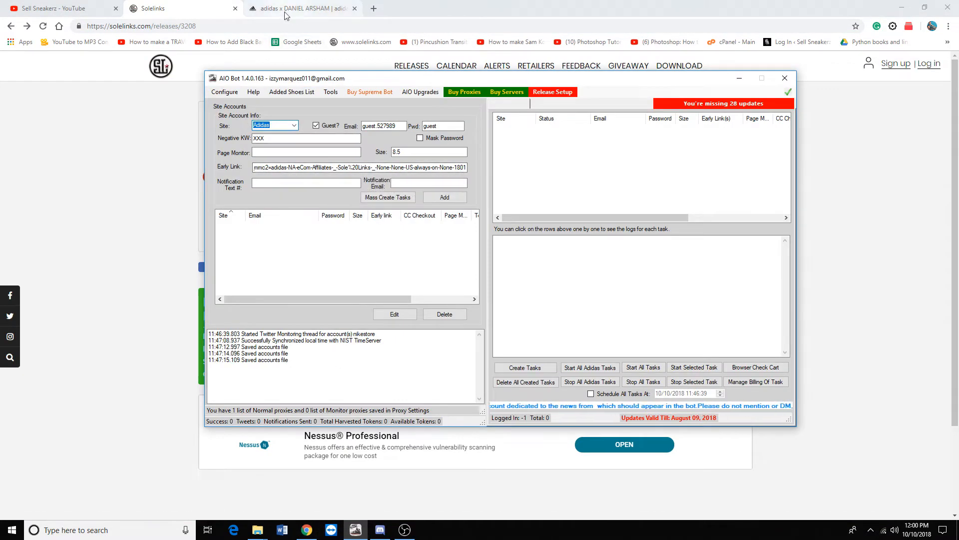
- Replace the early link in AIO Bot with the style code BD7400 copied from the shoe's Solelinks release page
click(148, 166)
drag(261, 361, 296, 362)
right_click(289, 364)
click(298, 365)
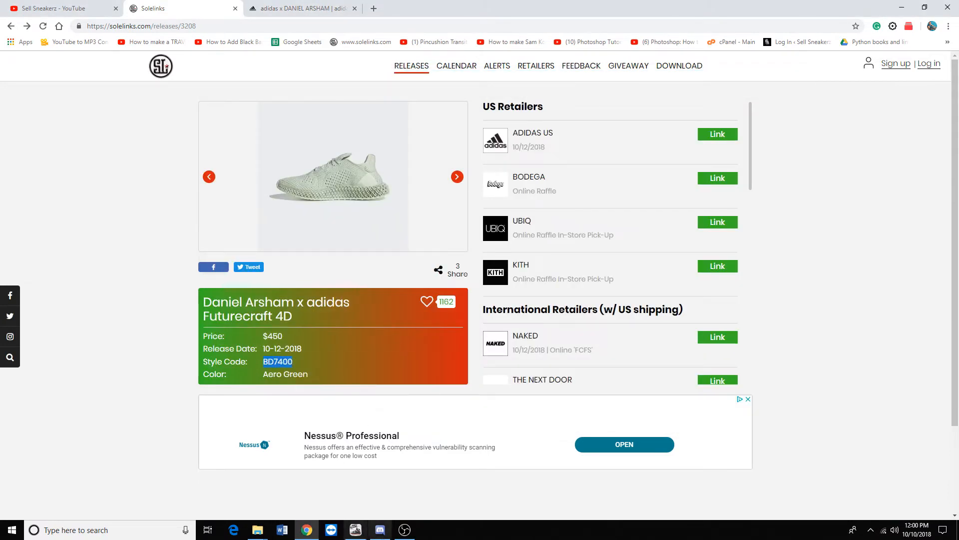
click(356, 529)
click(275, 168)
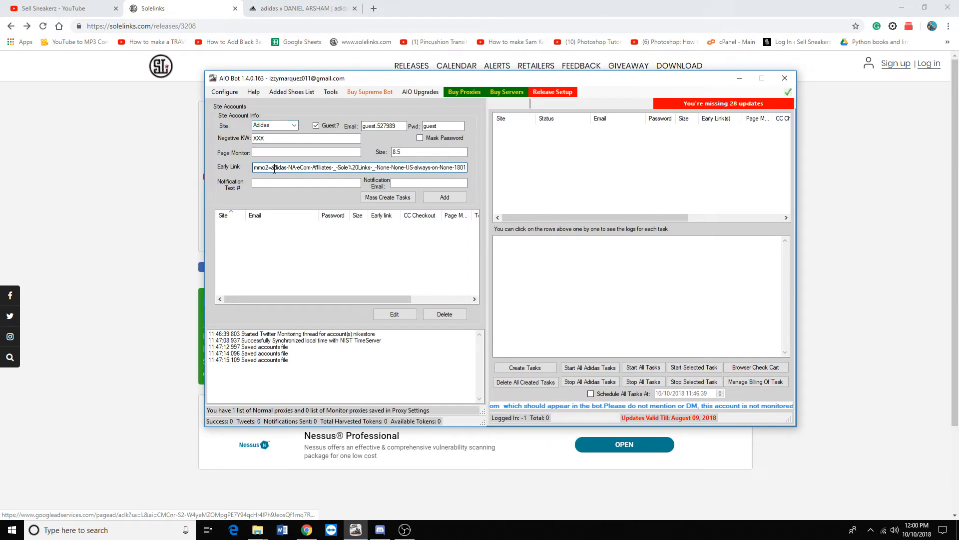
key(ctrl+a)
key(ctrl+v)
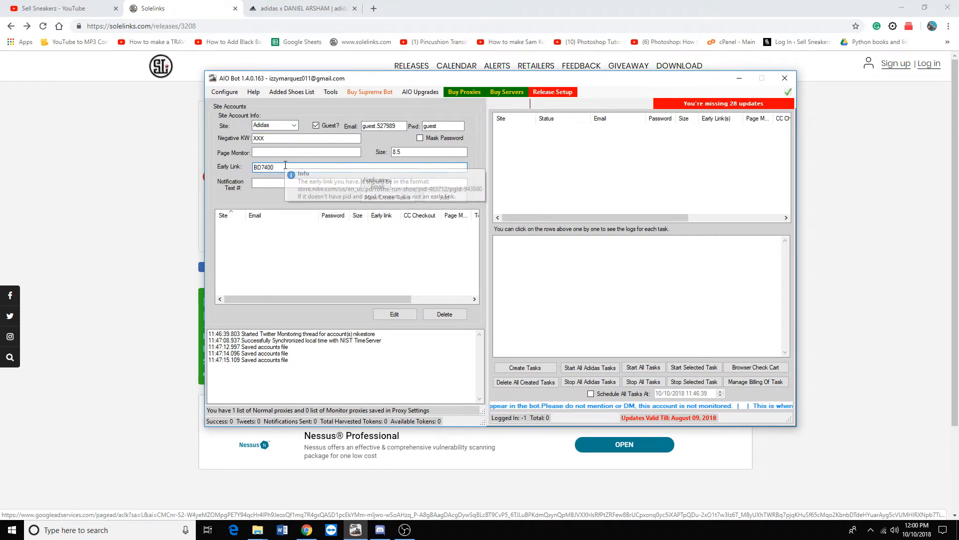
click(265, 153)
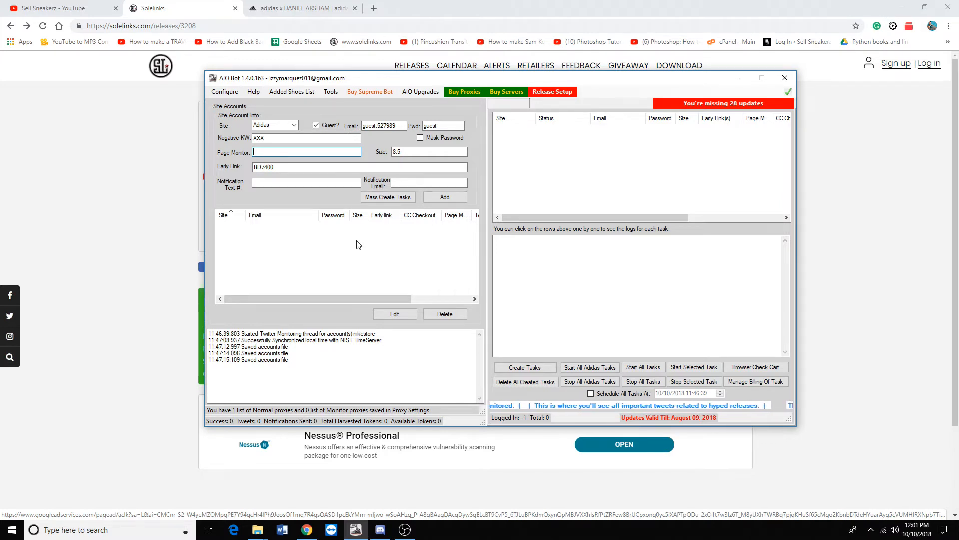
- Open the billing management and start a new billing info entry
click(234, 93)
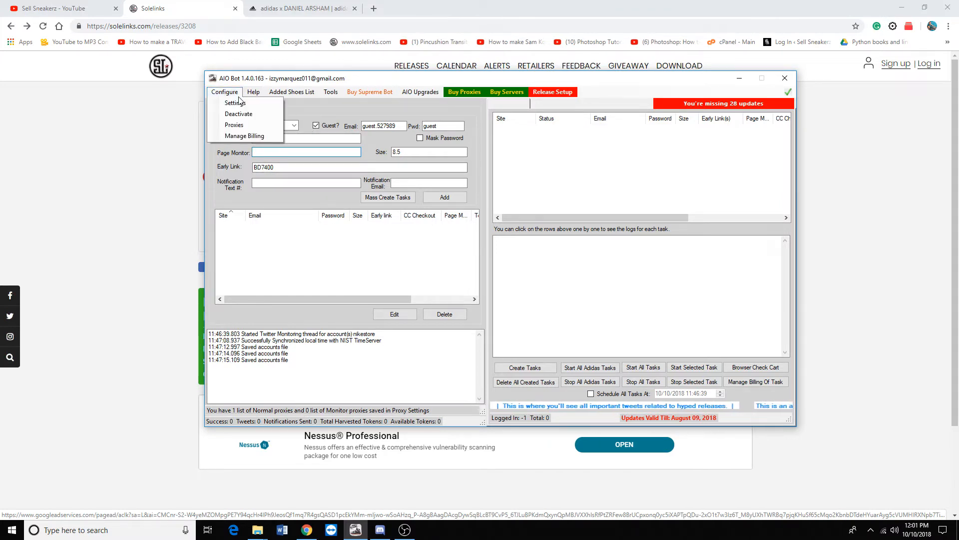
click(244, 135)
right_click(111, 104)
click(132, 131)
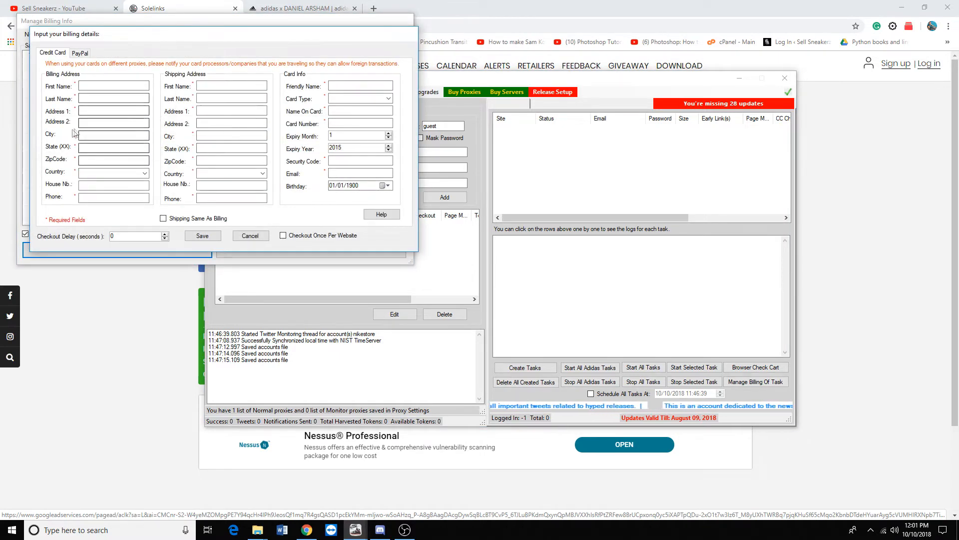
- Examine the fields of the credit card and PayPal billing forms, ending on the credit card form
click(80, 55)
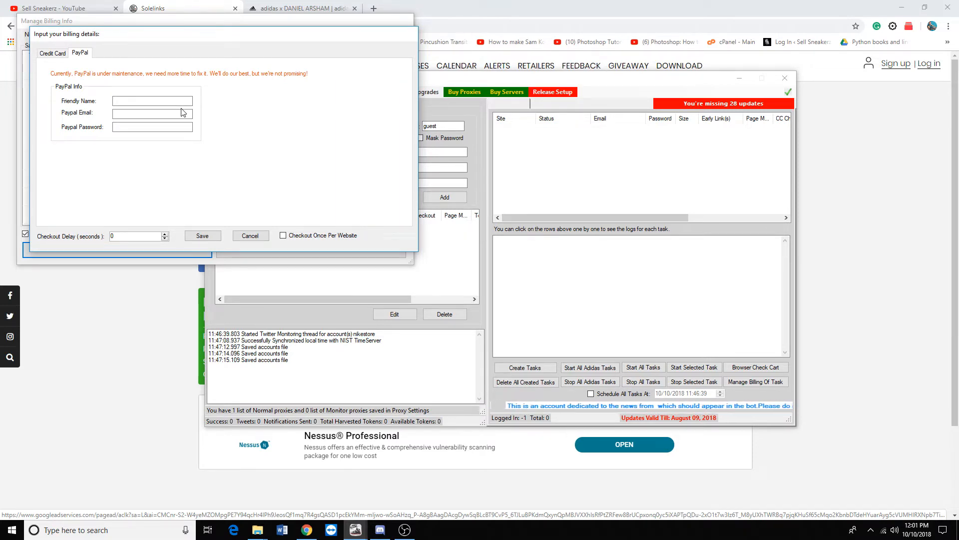
click(52, 53)
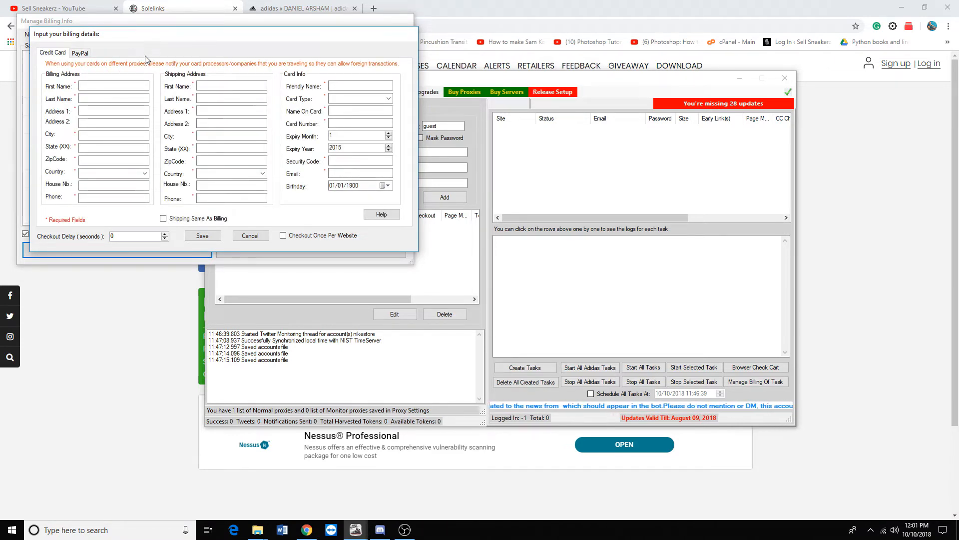
click(82, 56)
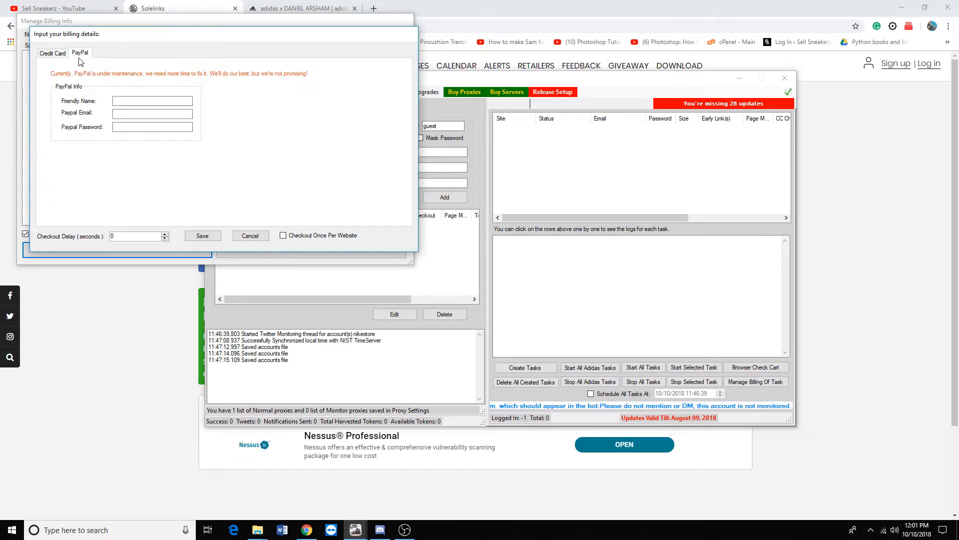
click(59, 53)
drag(161, 41, 151, 58)
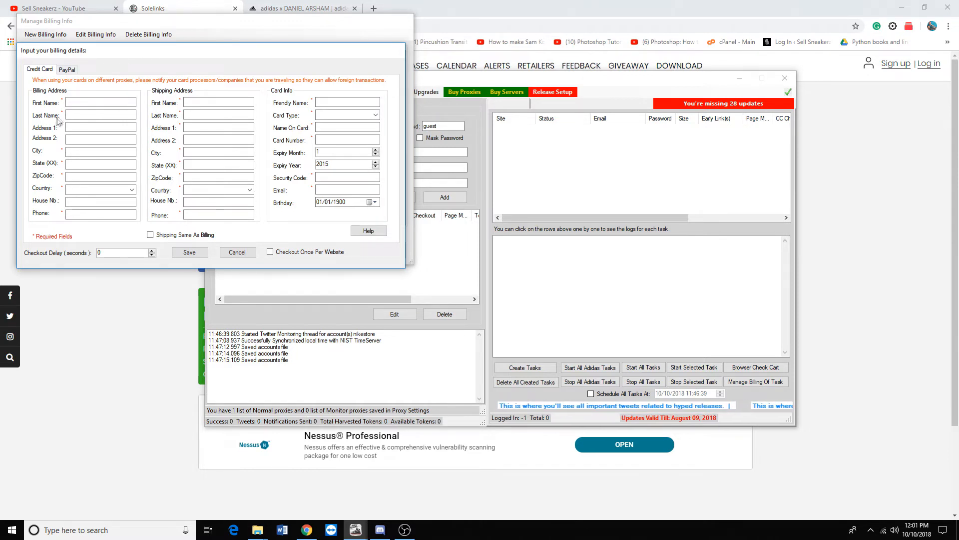
- Try to save the blank credit card billing entry, and close the billing management without adding any billing info
click(190, 252)
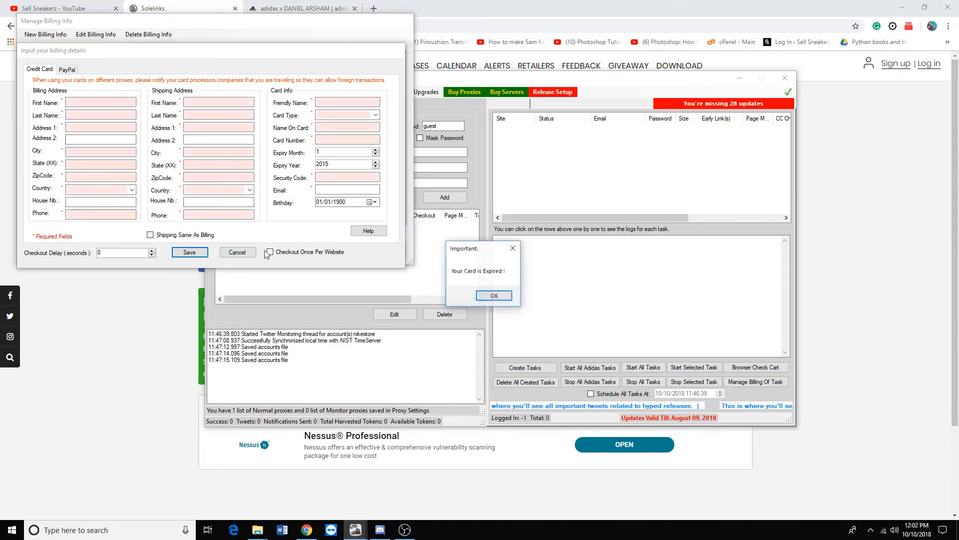
click(491, 296)
click(253, 257)
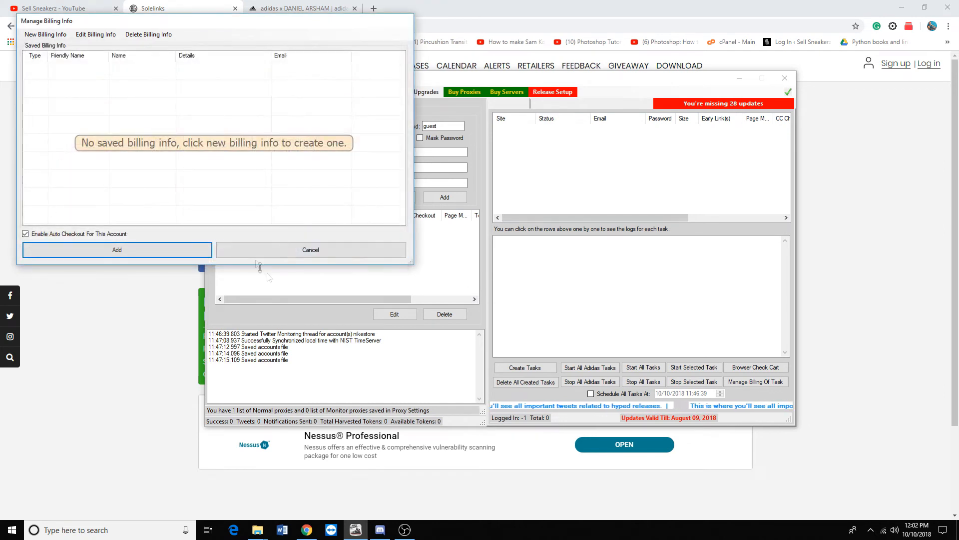
click(294, 258)
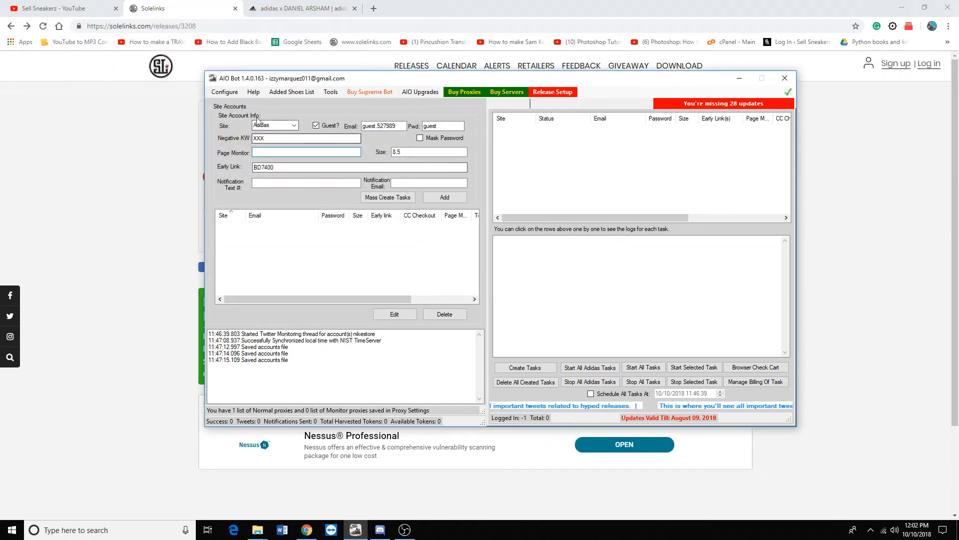
- Open the proxy settings and try to switch a proxy list between the normal and monitor types
click(225, 92)
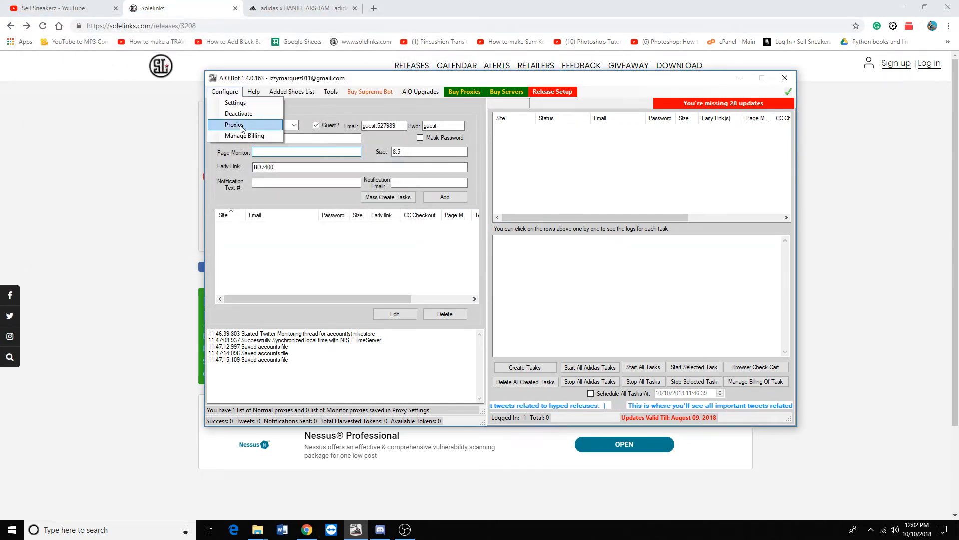
click(240, 126)
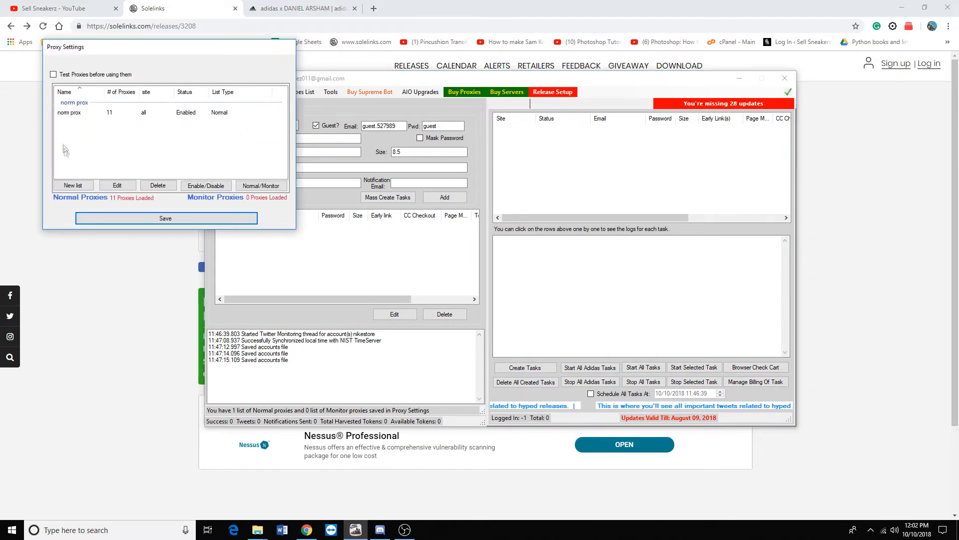
click(96, 136)
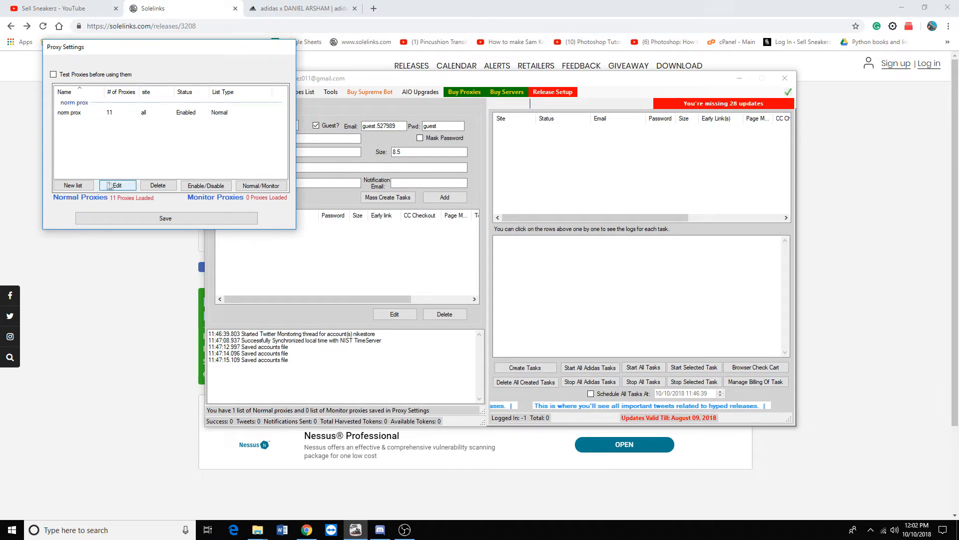
click(261, 186)
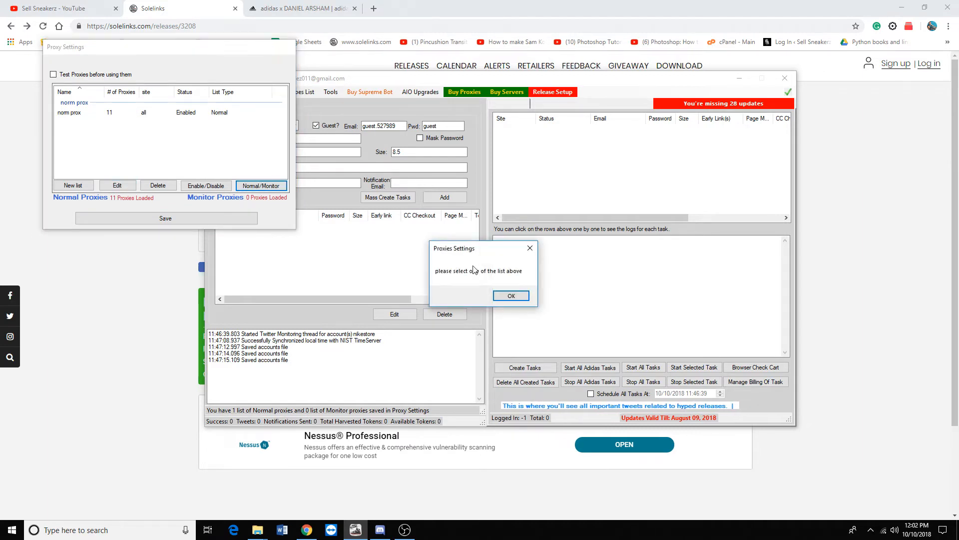
click(511, 297)
click(83, 186)
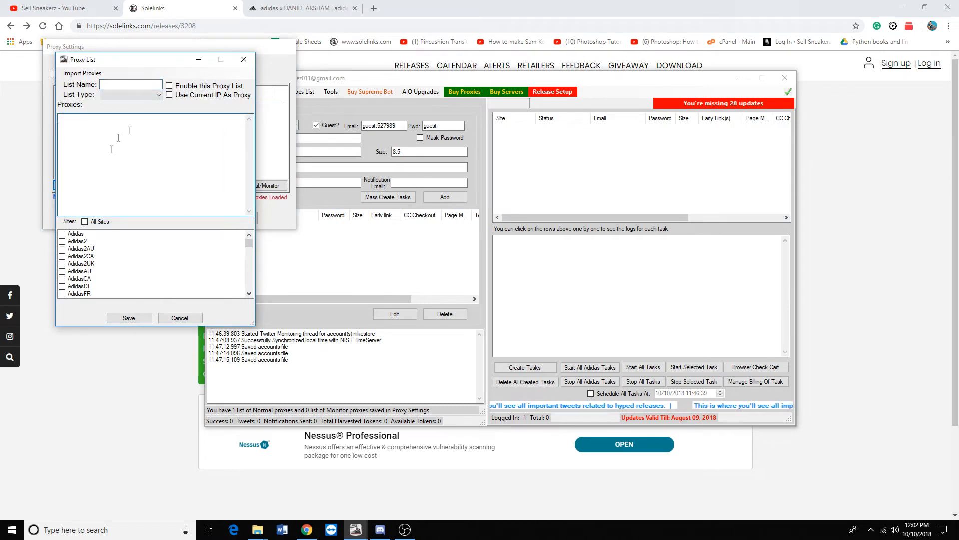
click(144, 96)
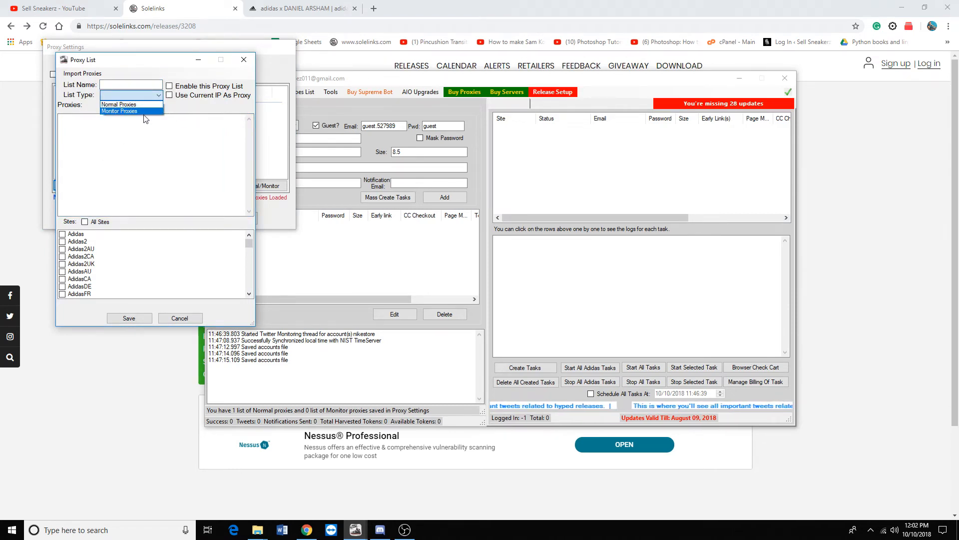
click(185, 110)
click(169, 89)
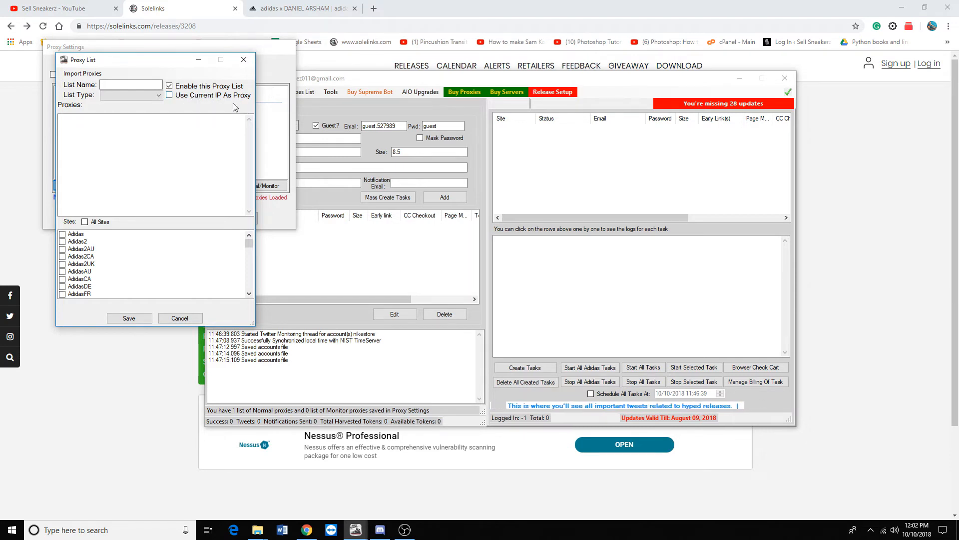
click(187, 318)
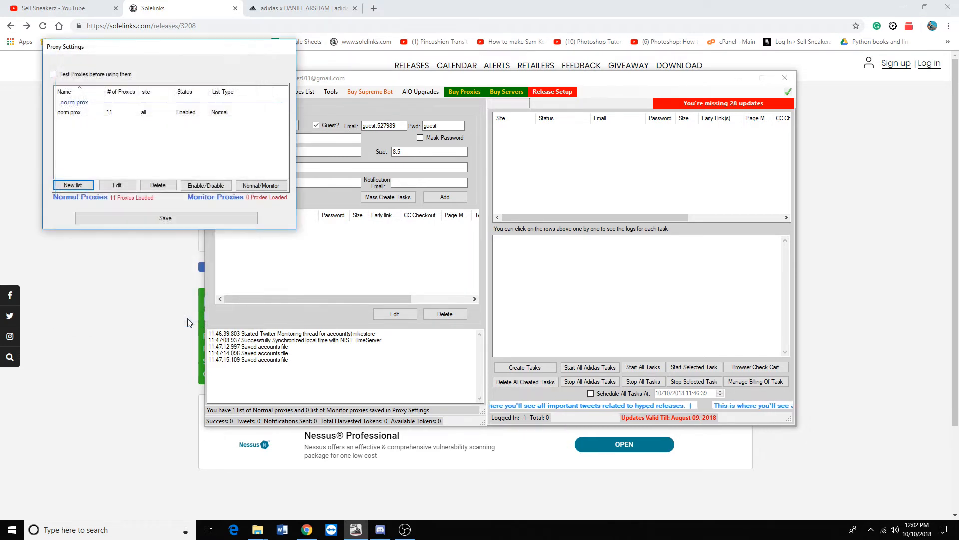
- Save the proxy settings with the existing proxy list
click(205, 219)
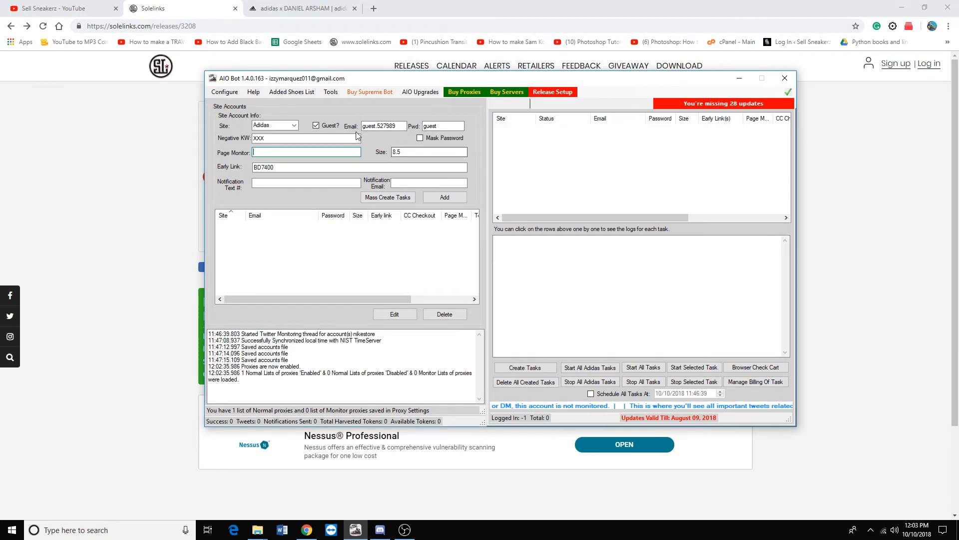
- View the columns and options of the copped shoes list, and close it
click(294, 93)
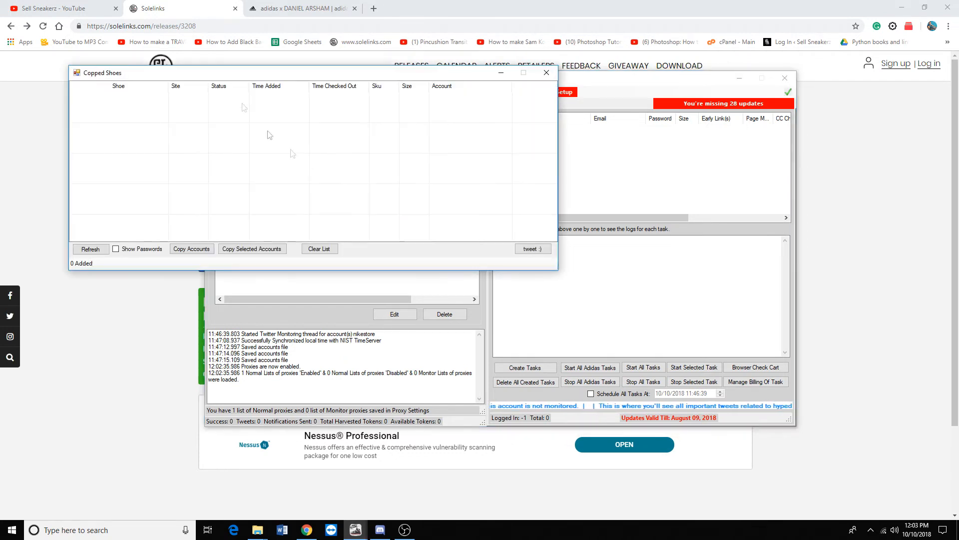
drag(280, 72, 531, 196)
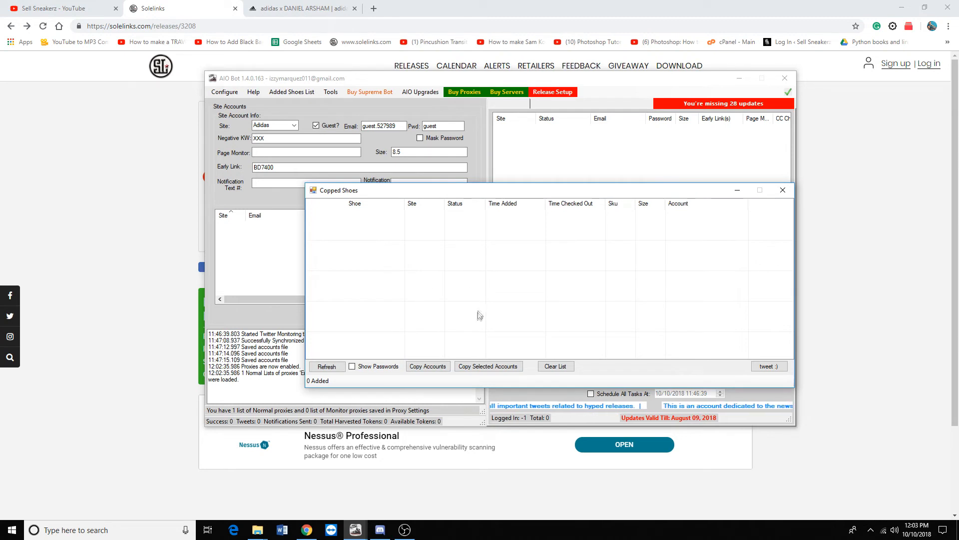
drag(466, 192, 389, 180)
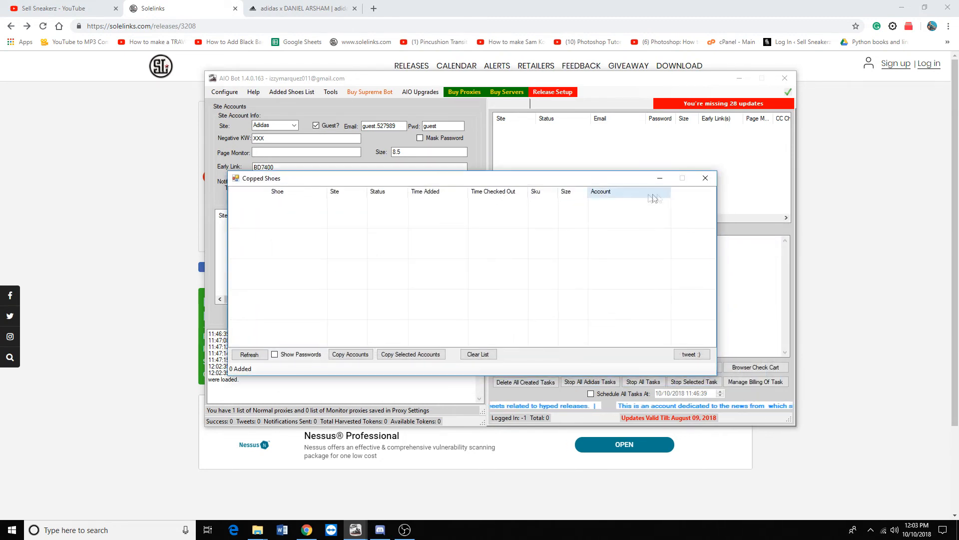
click(704, 179)
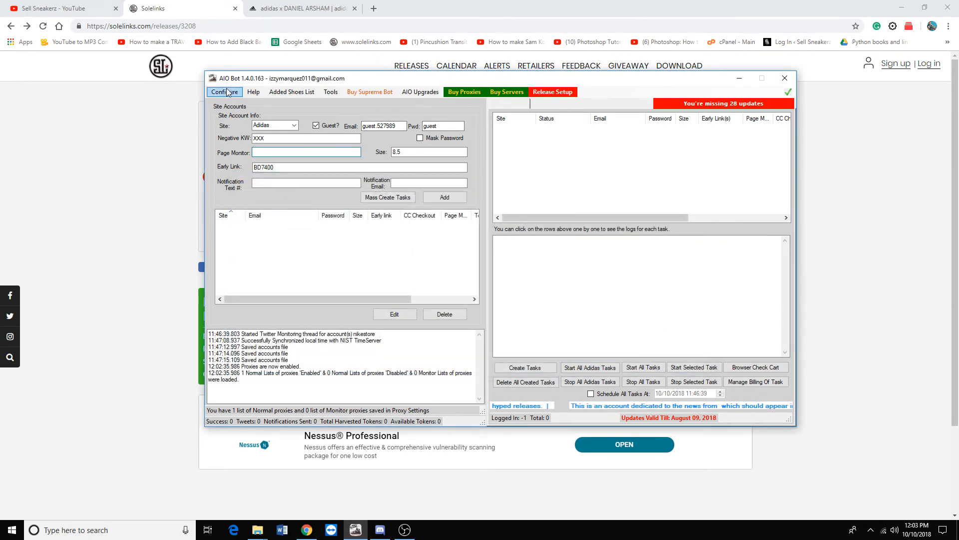
click(228, 93)
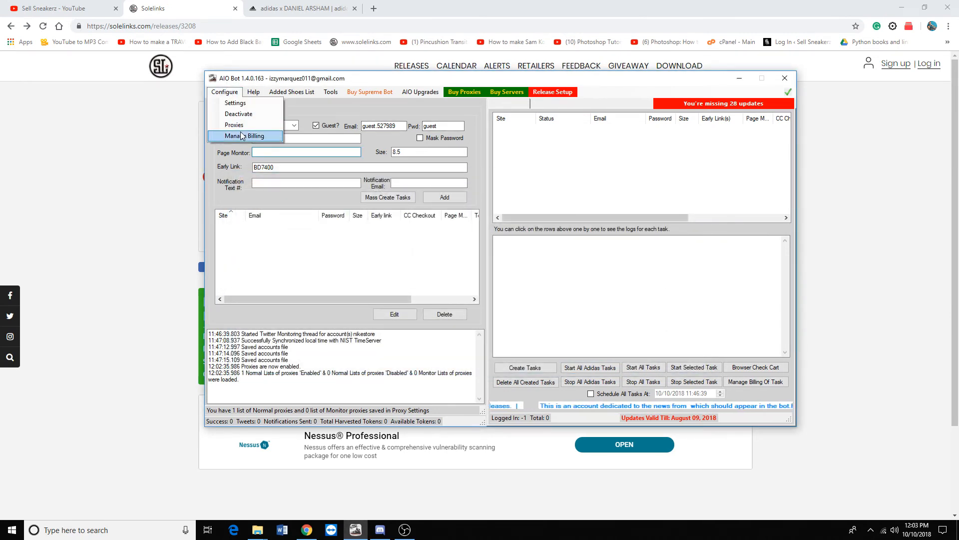
click(382, 99)
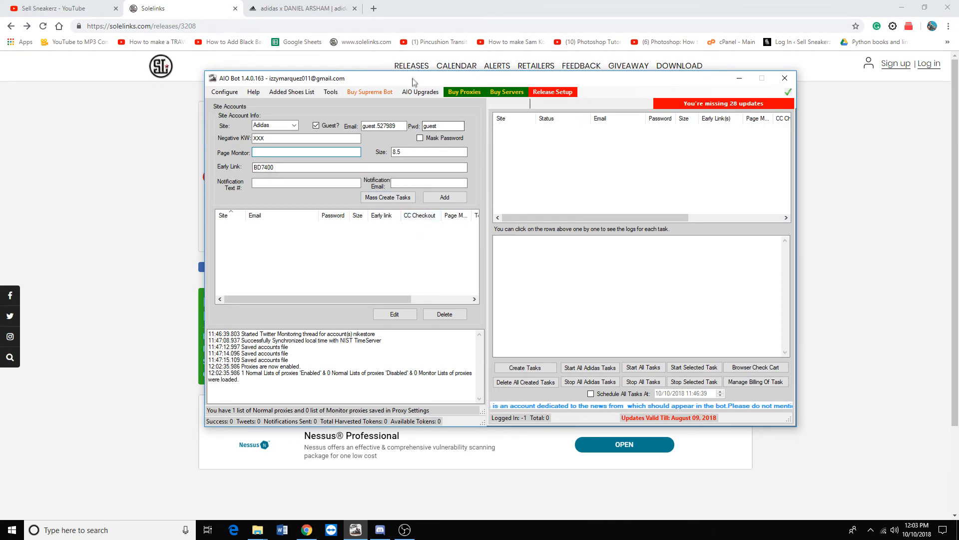
drag(412, 84, 336, 93)
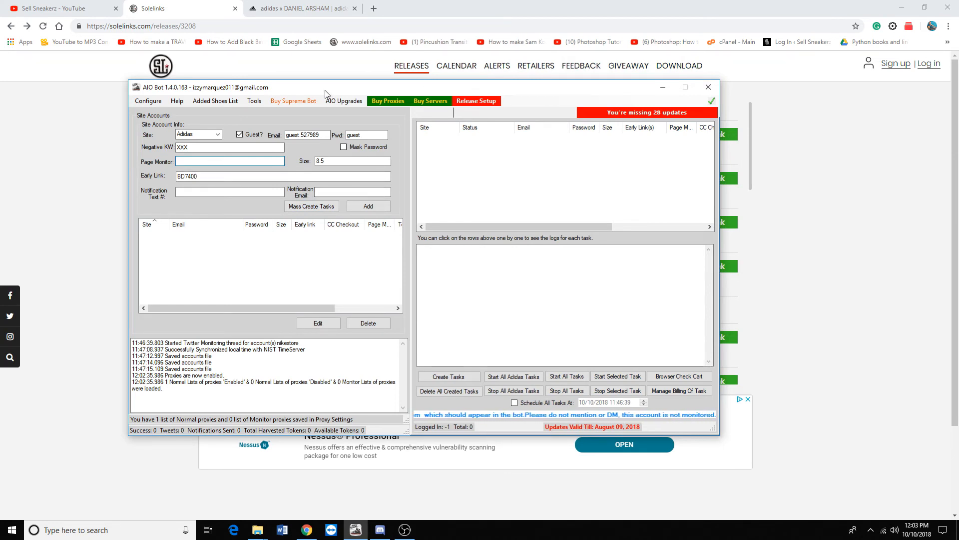
drag(325, 90, 356, 90)
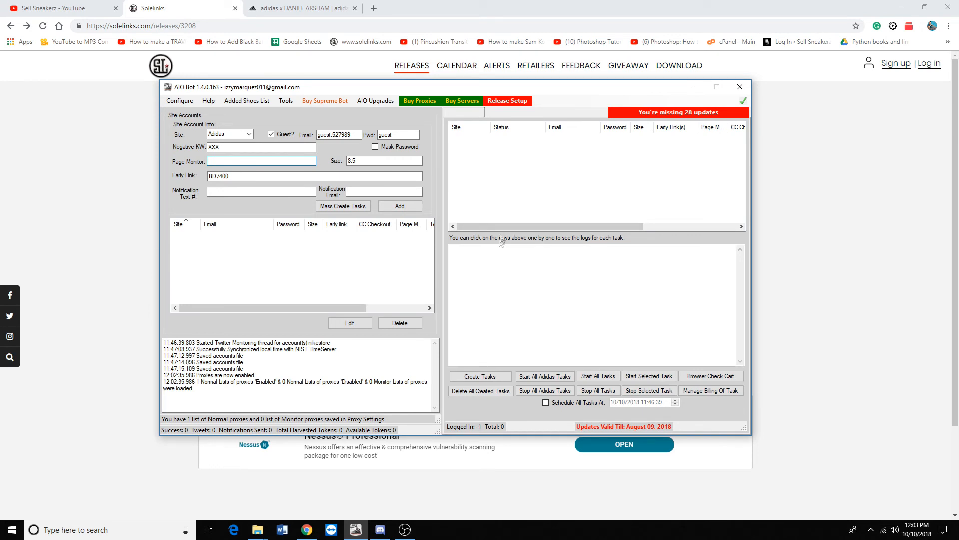
drag(530, 93, 550, 108)
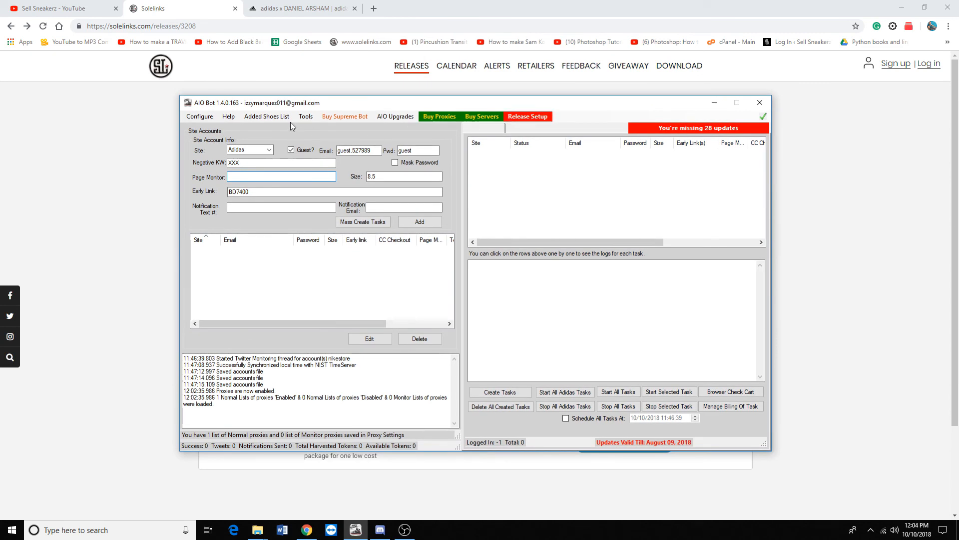
click(303, 118)
click(303, 119)
click(303, 120)
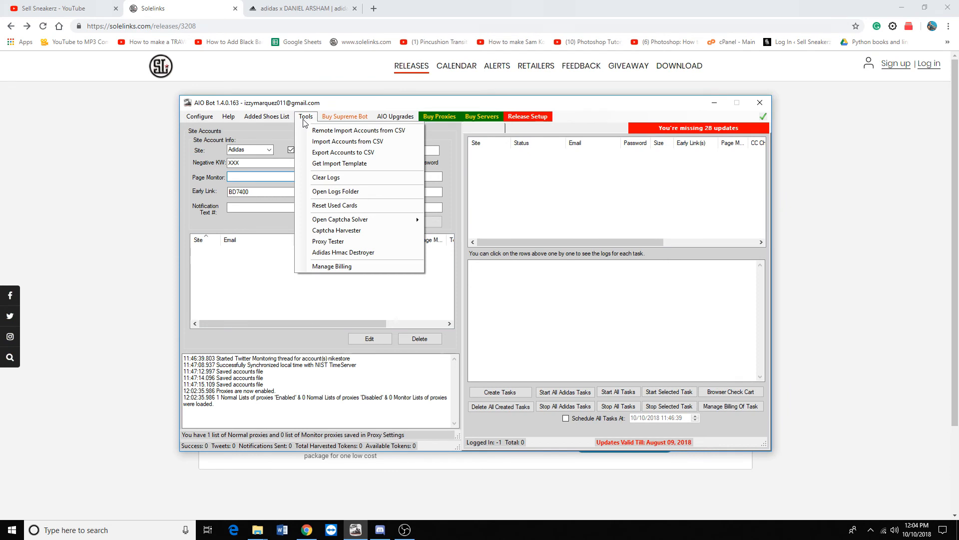
click(303, 119)
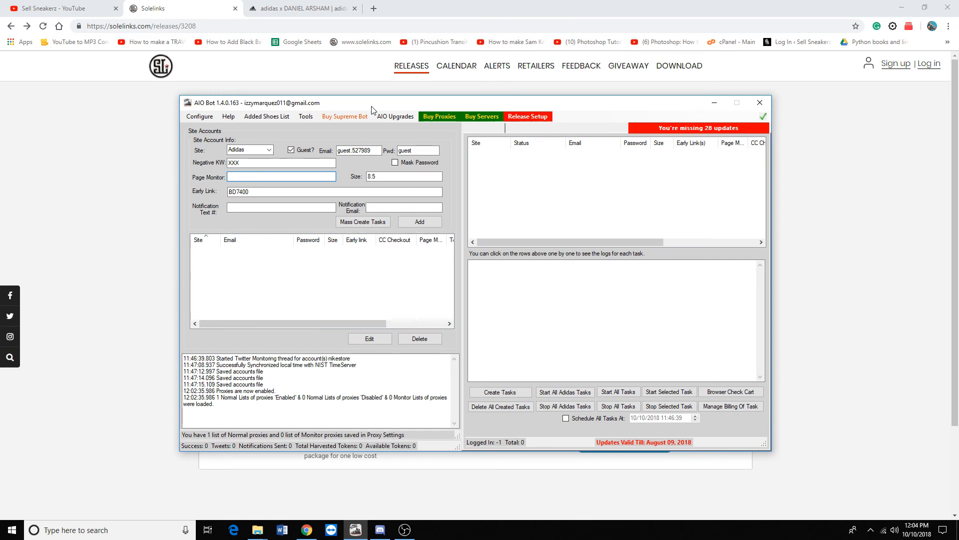
mouse_move(372, 107)
mouse_down()
mouse_move(359, 109)
mouse_move(375, 101)
mouse_up()
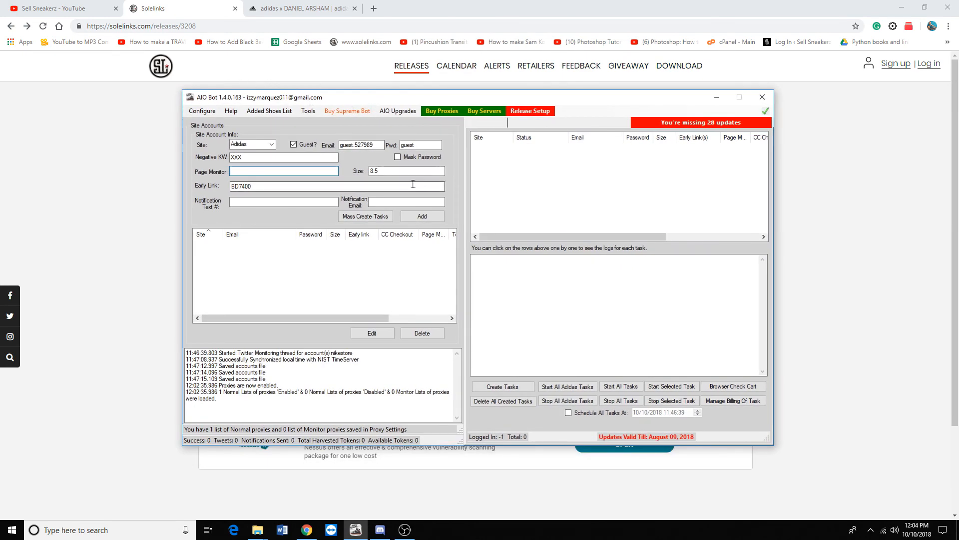
mouse_move(374, 185)
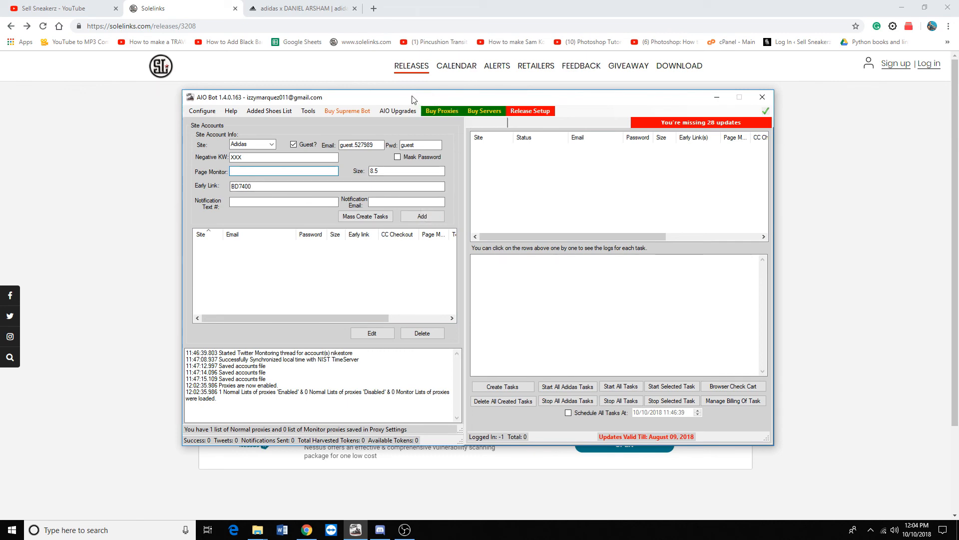
drag(412, 100, 409, 109)
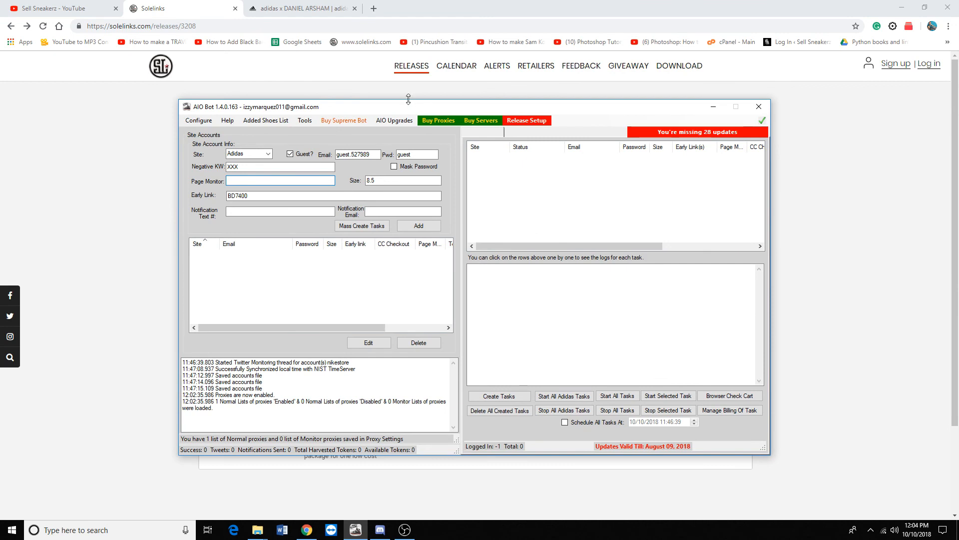